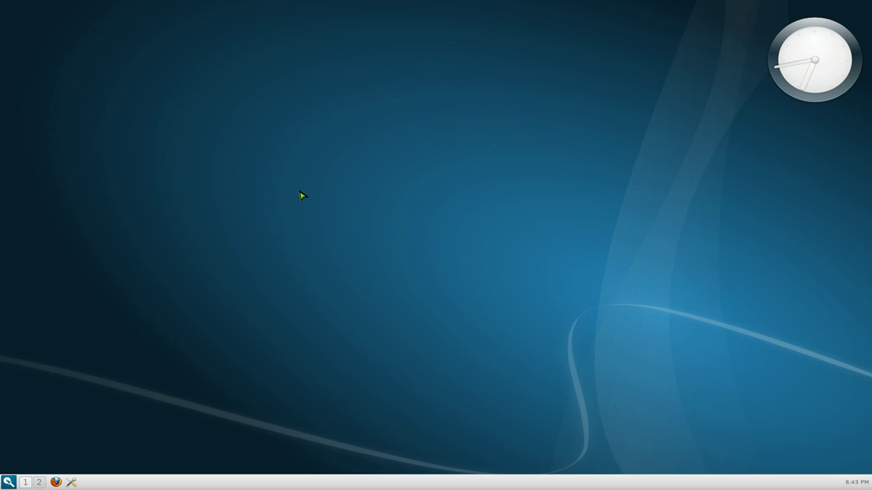
# Step: View the About Razor information from the desktop and close it
pyautogui.rightClick(461, 129)
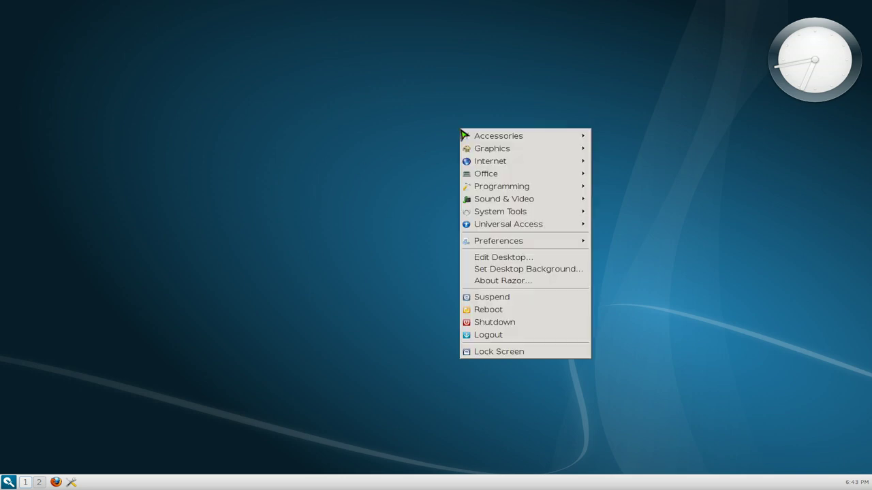
pyautogui.click(486, 283)
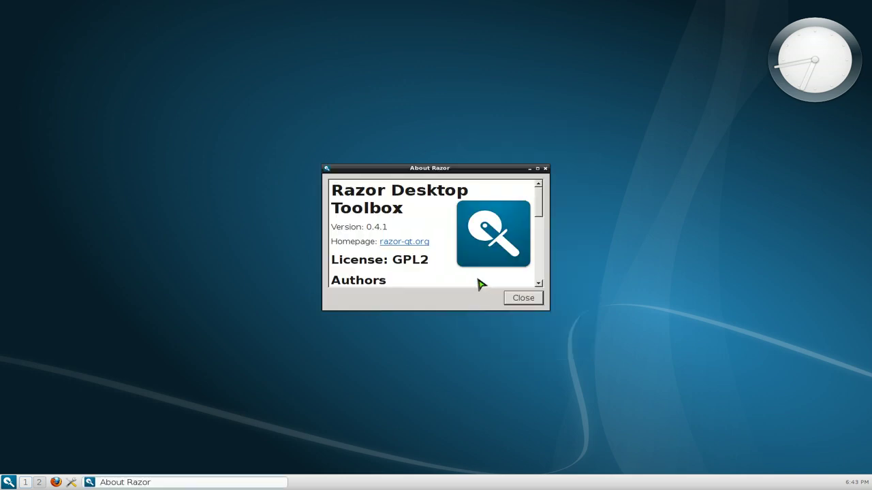
pyautogui.click(516, 298)
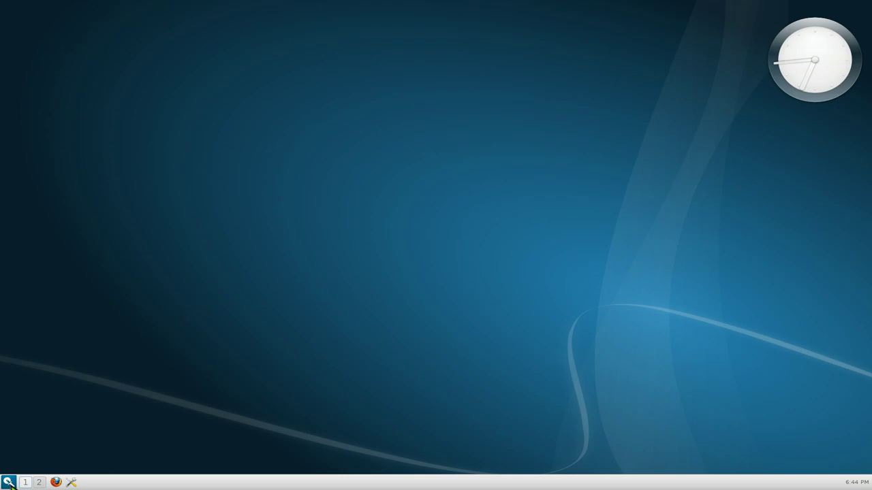
# Step: Look through the application launcher's categories, including System Tools, and dismiss it
pyautogui.click(8, 482)
pyautogui.moveTo(39, 411)
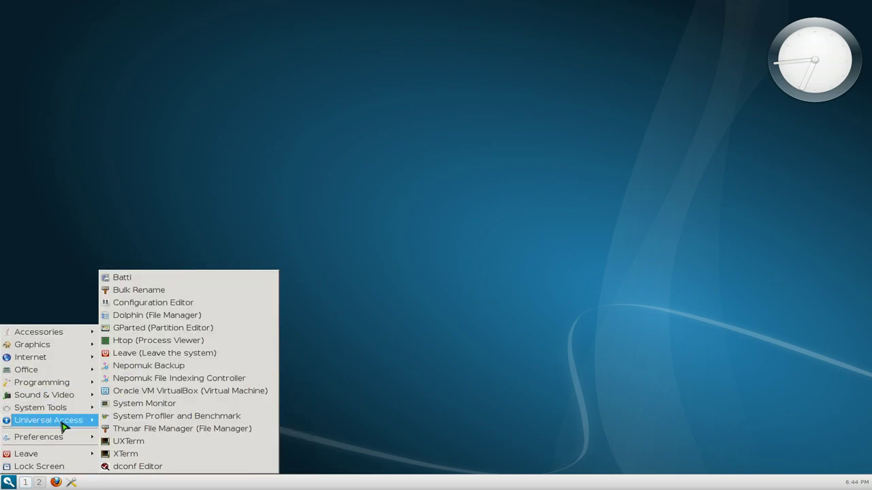
pyautogui.click(326, 382)
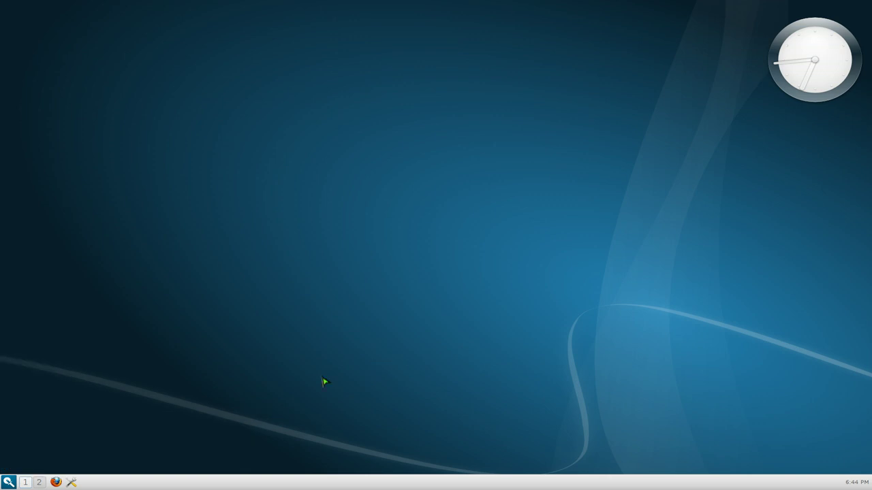
# Step: Review the window manager choices in the Razor Session Configurator, keeping openbox selected
pyautogui.click(72, 482)
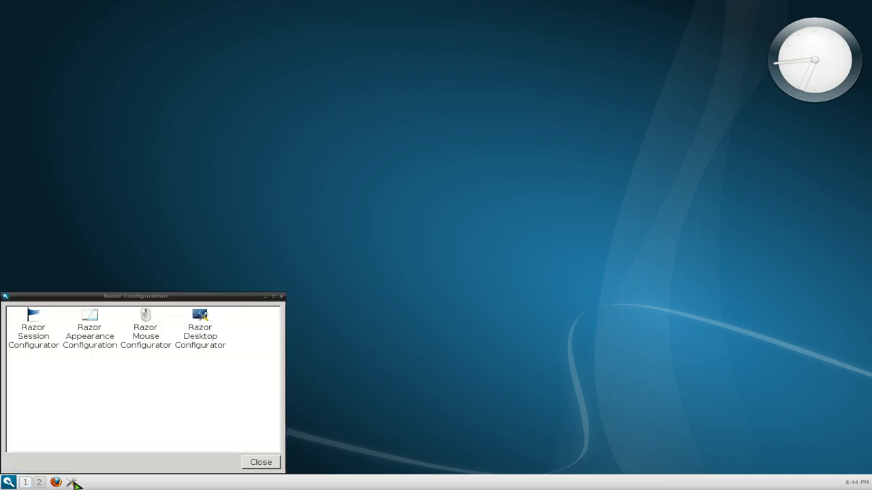
pyautogui.moveTo(195, 300); pyautogui.dragTo(433, 241)
pyautogui.doubleClick(270, 290)
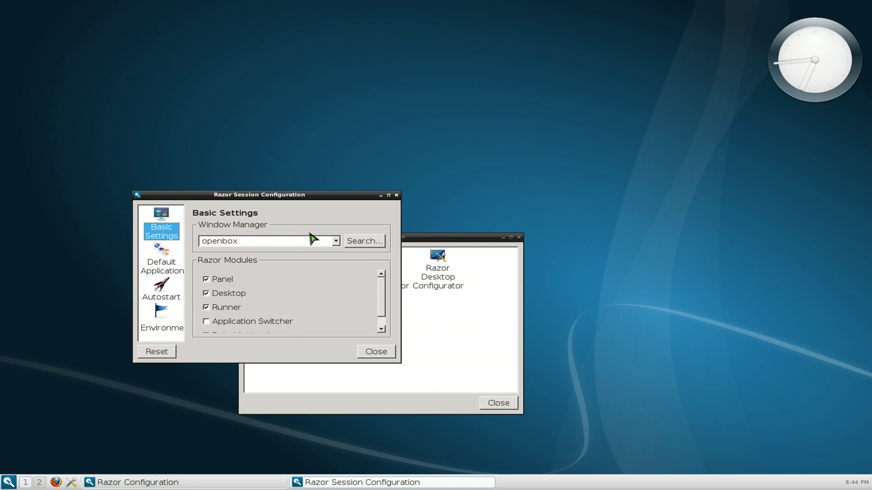
pyautogui.click(335, 243)
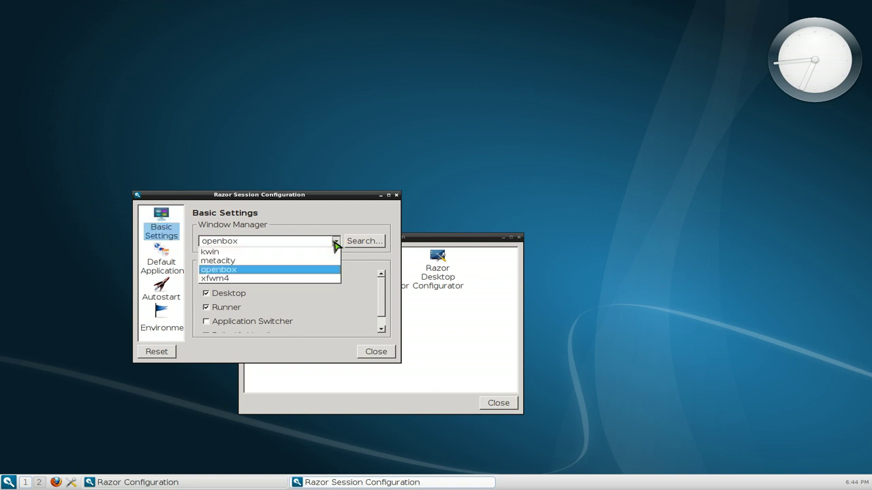
pyautogui.click(298, 271)
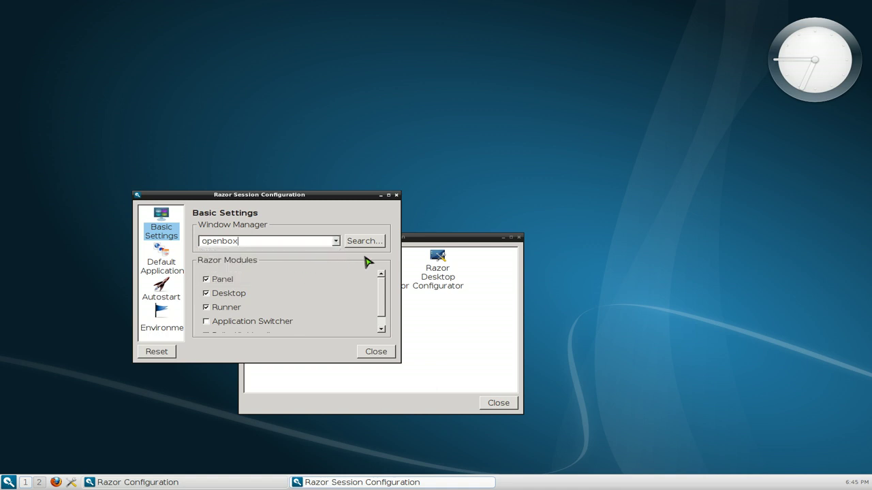
# Step: Review the default applications, autostart and environment pages of the session configuration, and close it
pyautogui.click(169, 267)
pyautogui.click(169, 297)
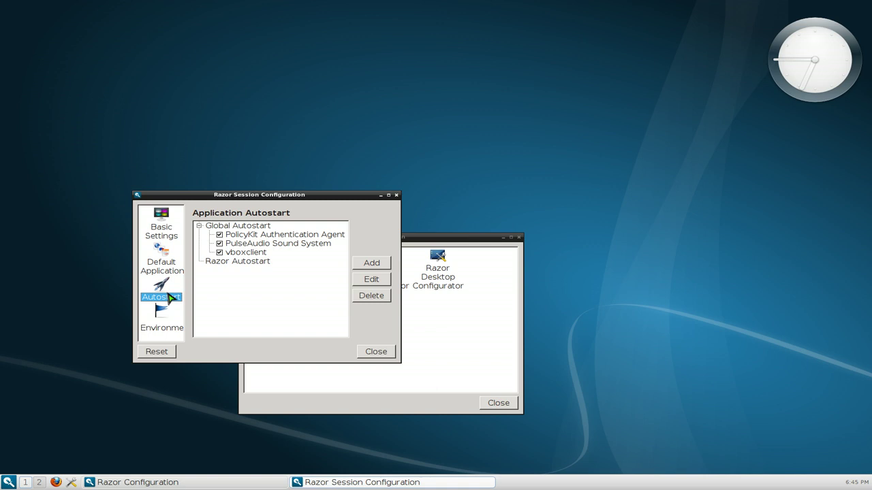
pyautogui.click(158, 326)
pyautogui.click(392, 351)
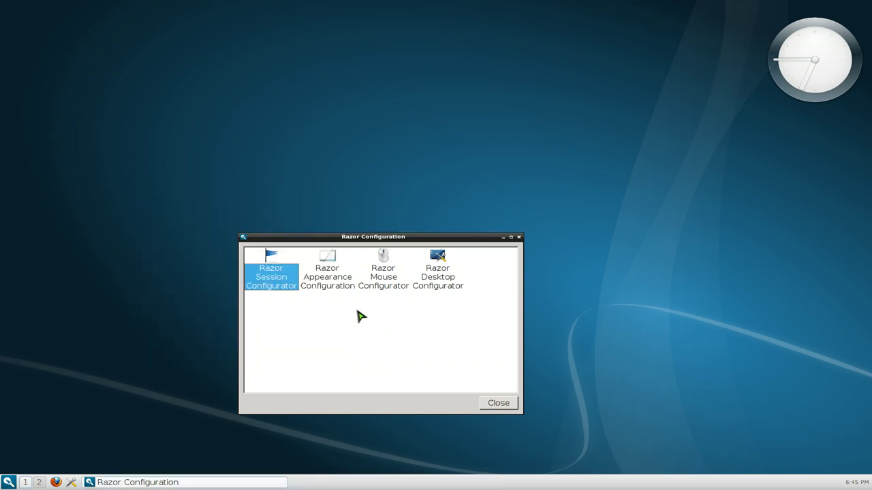
# Step: Look through the available icon themes in the Razor Appearance Configuration and close it
pyautogui.doubleClick(328, 271)
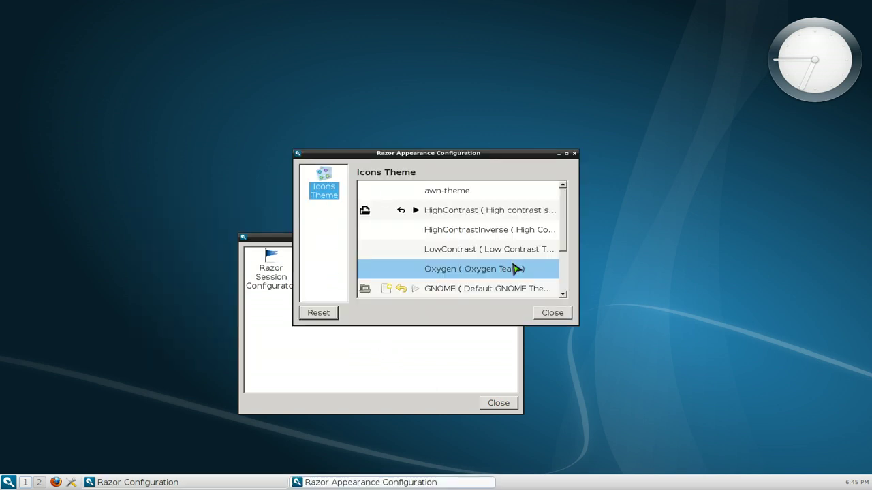
pyautogui.scroll(-1, 531, 275)
pyautogui.click(549, 313)
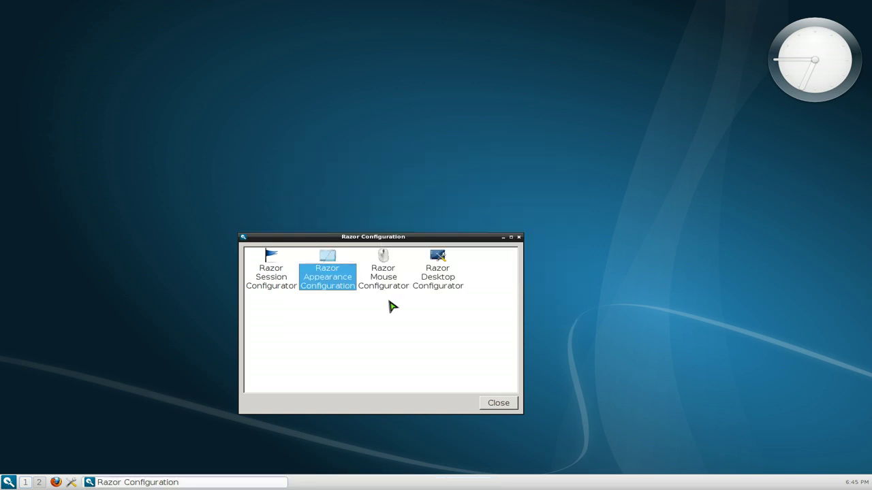
# Step: Look through the available cursor themes in the Razor Mouse Configurator and close it without applying one
pyautogui.doubleClick(383, 282)
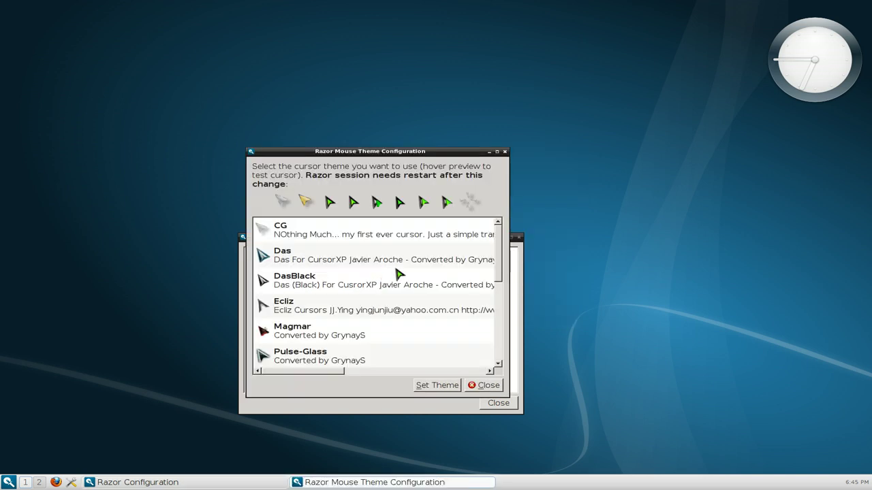
pyautogui.scroll(-2, 433, 263)
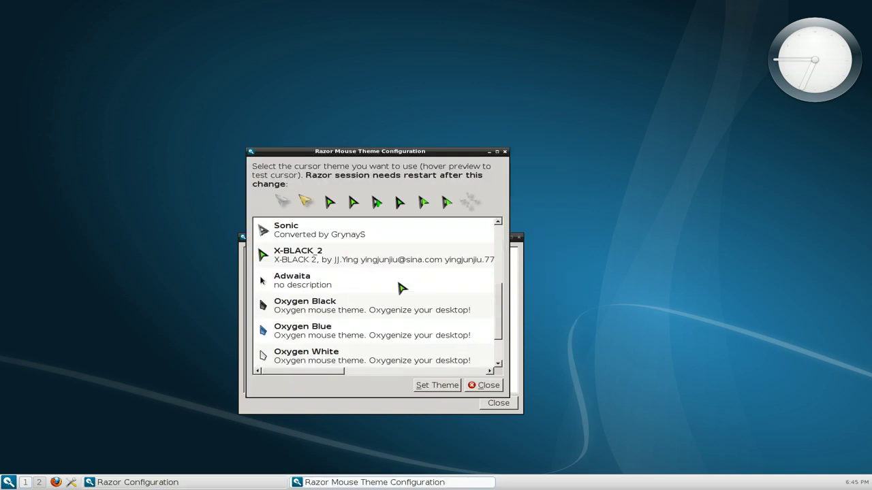
pyautogui.click(473, 386)
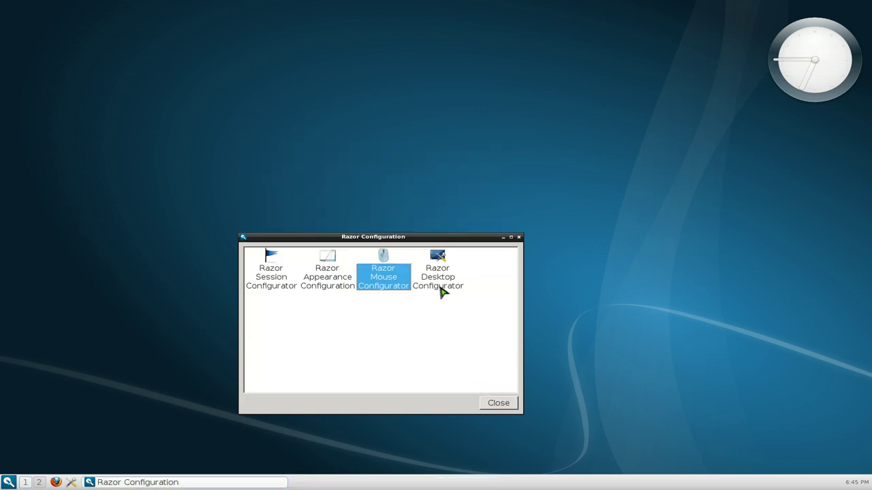
# Step: Review the Basic Settings, WM Native Desktop and Menu Configuration pages of the Razor Desktop Configurator
pyautogui.doubleClick(440, 289)
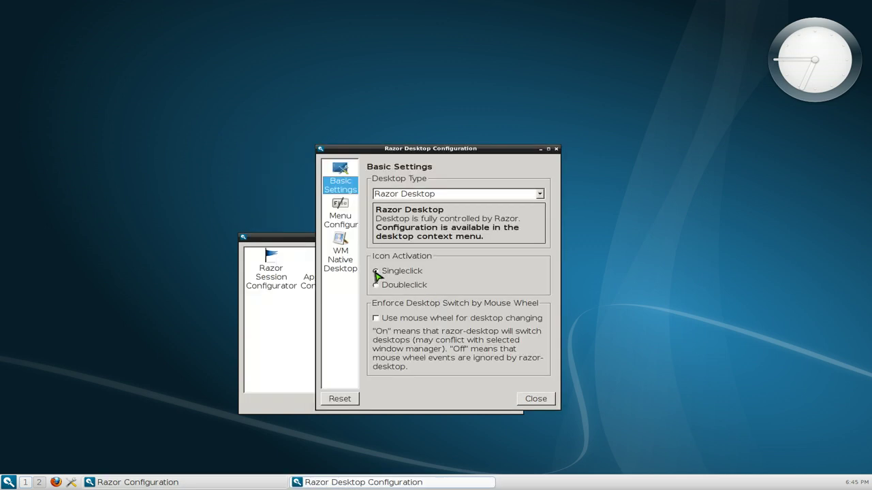
pyautogui.click(345, 266)
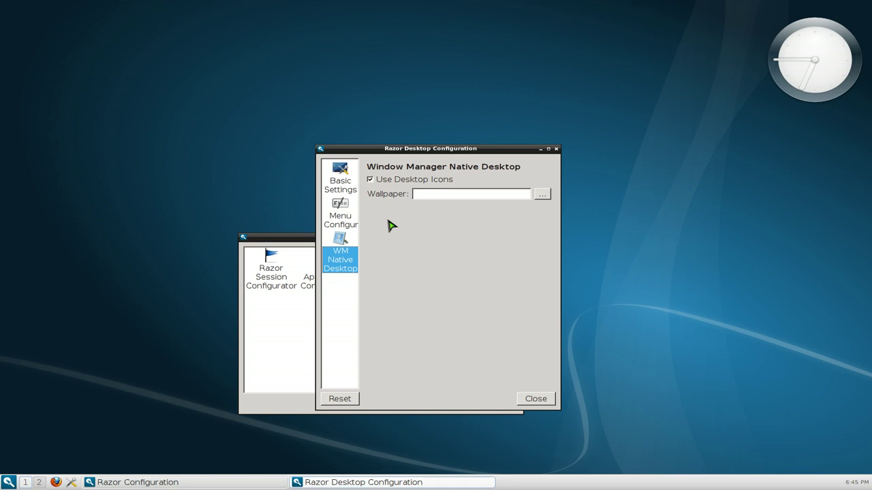
pyautogui.click(341, 219)
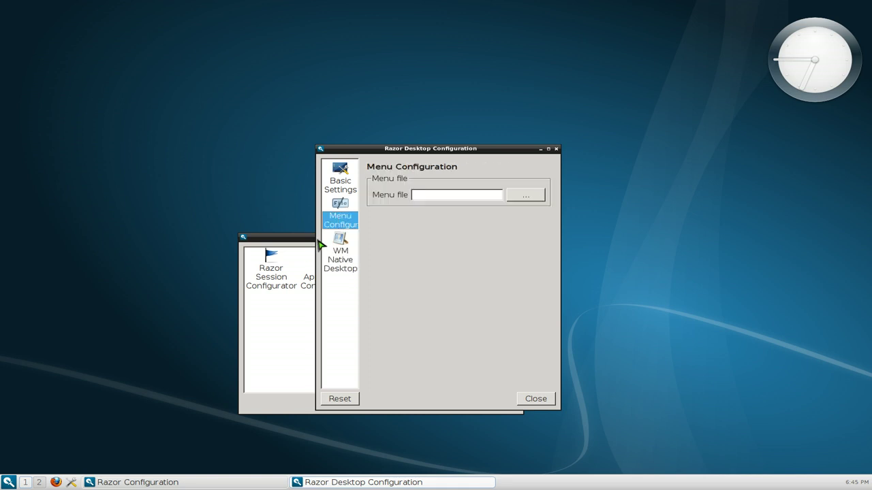
pyautogui.click(344, 177)
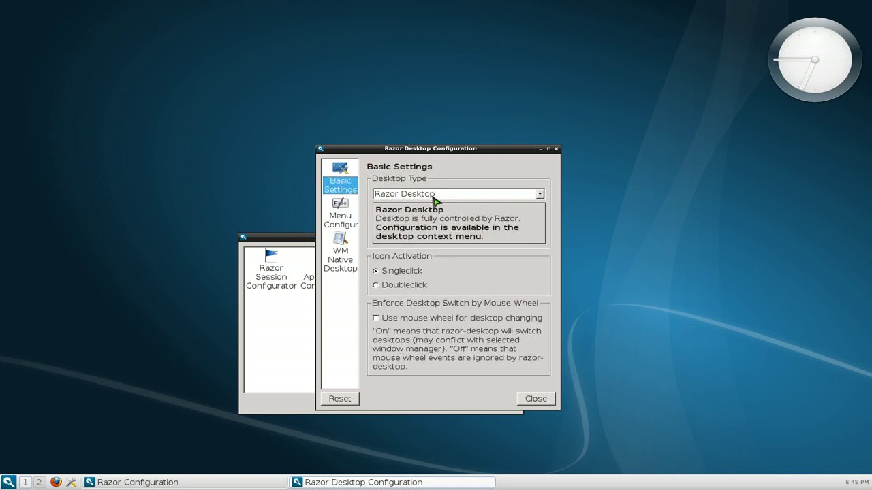
# Step: Check the desktop type choices, keep Razor Desktop selected, and close both configuration windows
pyautogui.click(542, 197)
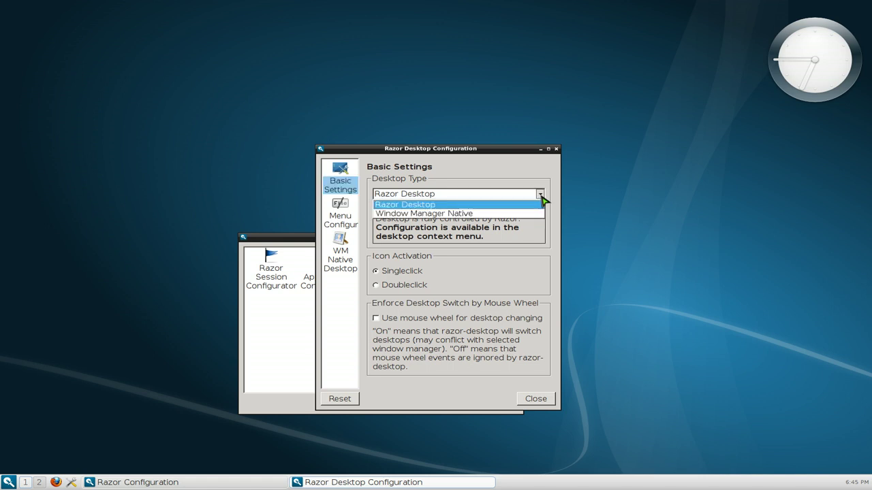
pyautogui.click(459, 206)
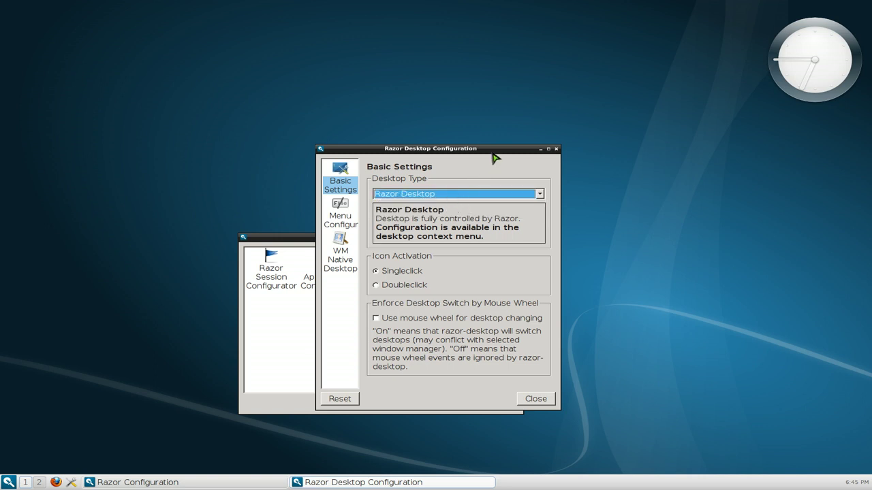
pyautogui.moveTo(495, 158); pyautogui.dragTo(588, 165)
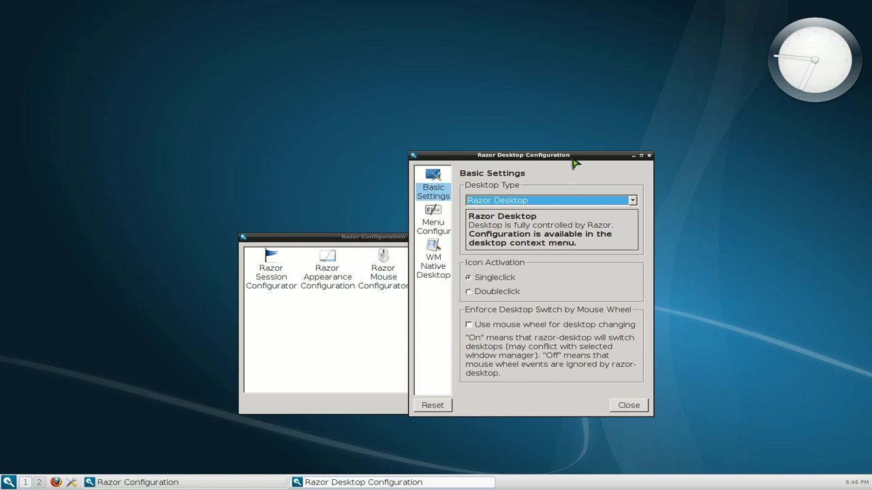
pyautogui.moveTo(572, 157); pyautogui.dragTo(632, 168)
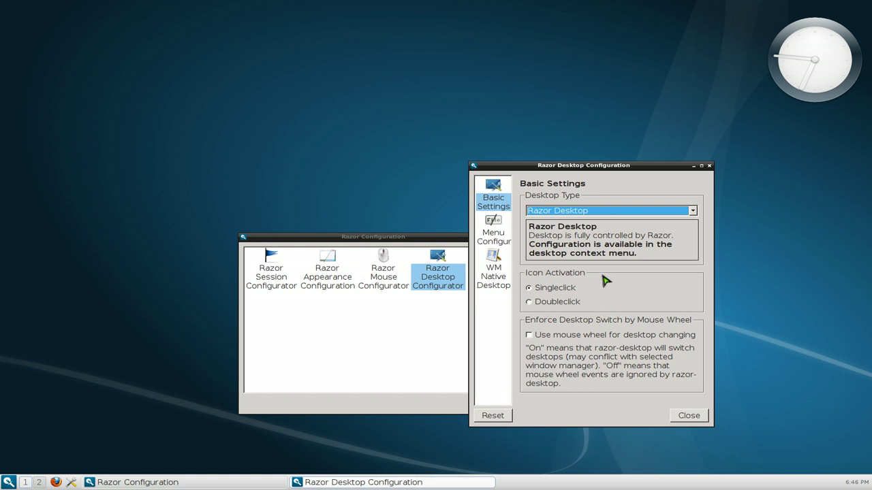
pyautogui.click(686, 419)
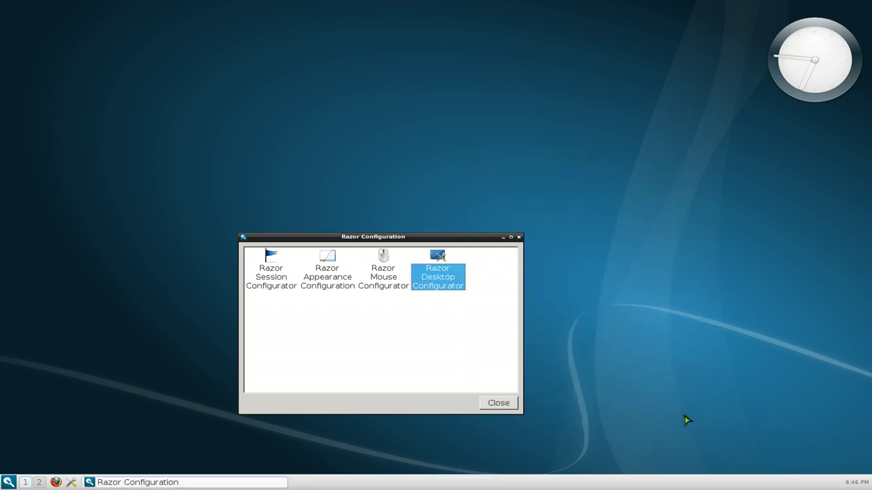
pyautogui.click(520, 237)
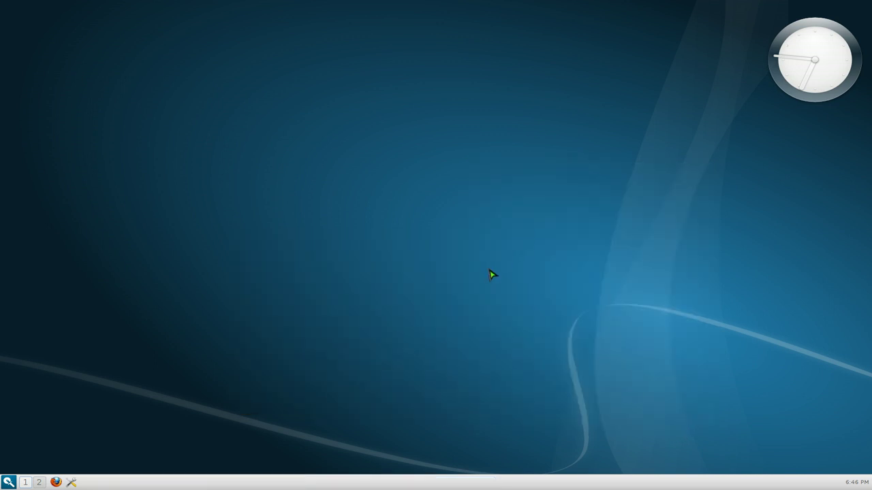
# Step: Add the Show Desktop plugin to the panel and close the plugin list
pyautogui.rightClick(487, 481)
pyautogui.moveTo(509, 432)
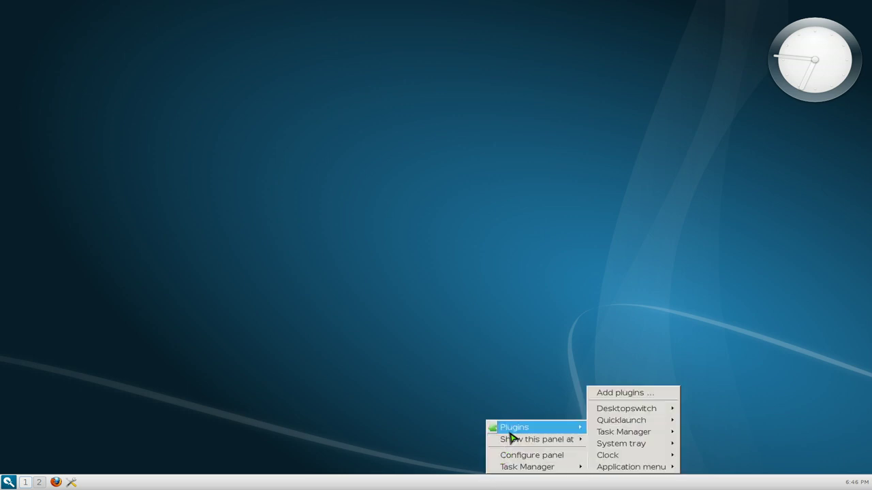
pyautogui.click(623, 394)
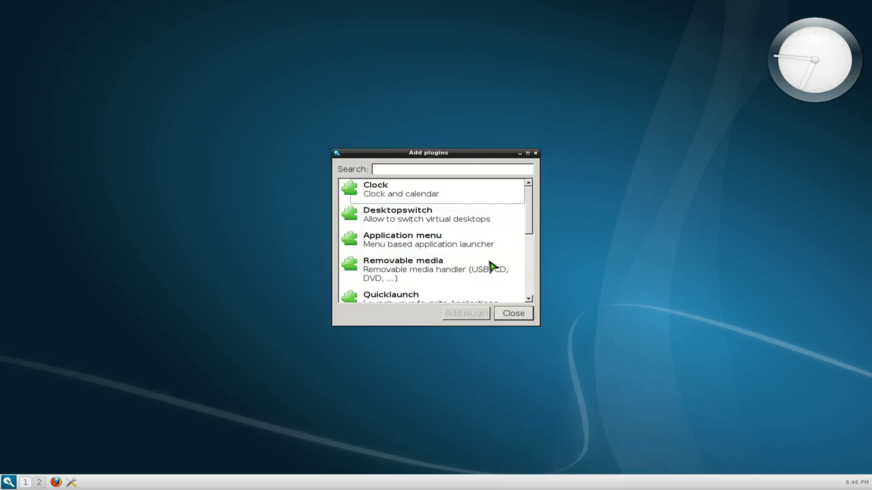
pyautogui.scroll(-5, 493, 267)
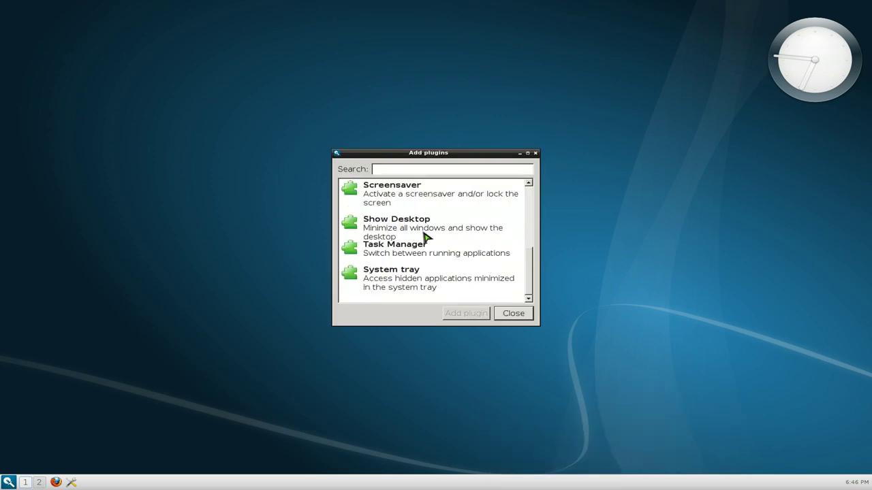
pyautogui.click(425, 235)
pyautogui.click(467, 314)
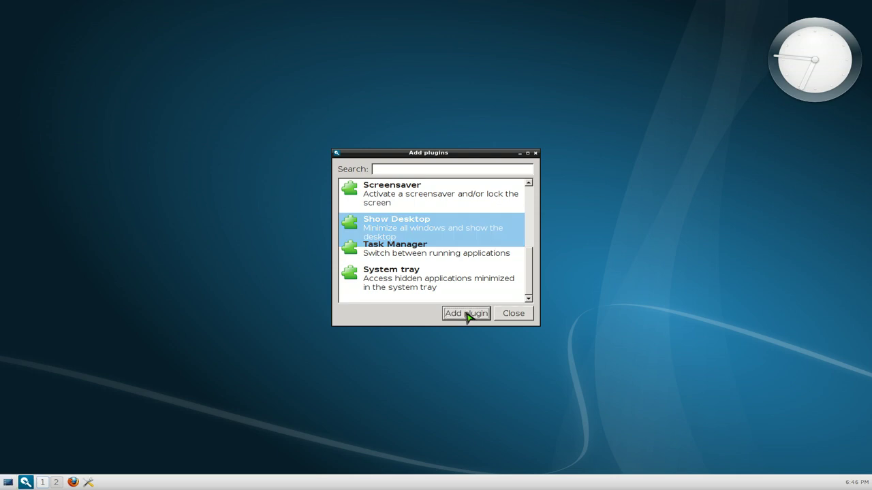
pyautogui.click(513, 315)
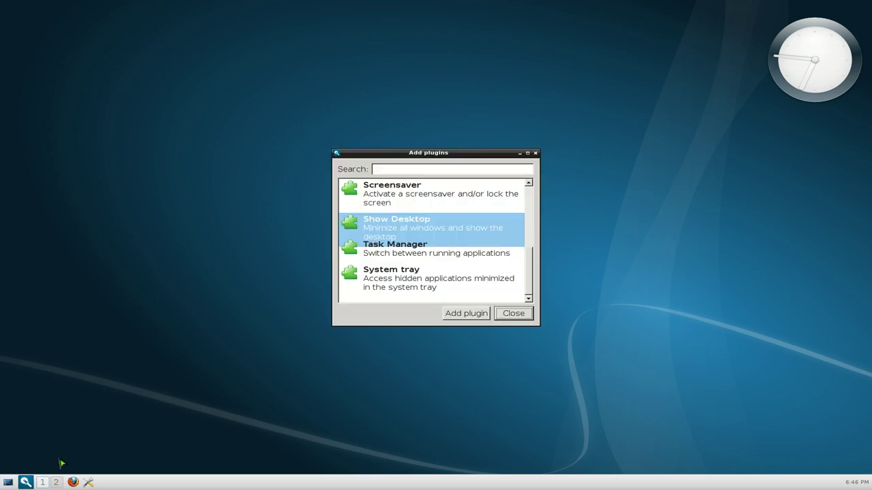
pyautogui.click(503, 317)
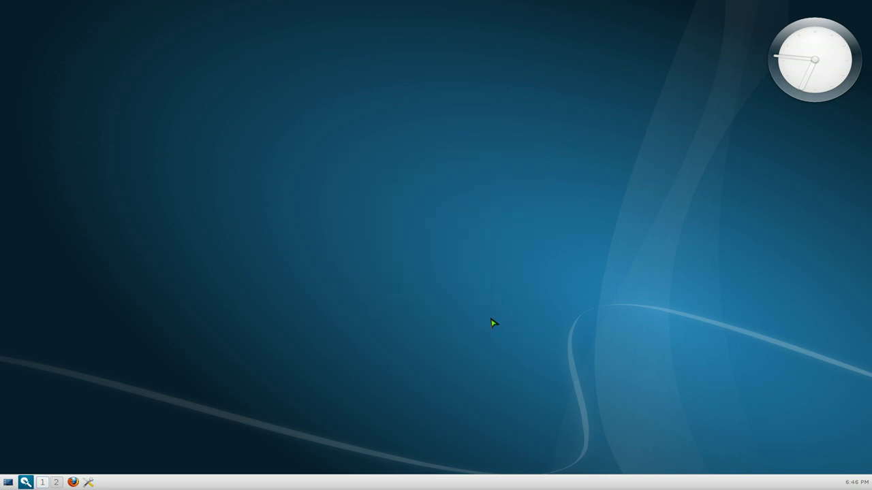
# Step: Remove the Show Desktop plugin from the panel
pyautogui.rightClick(24, 482)
pyautogui.moveTo(107, 469)
pyautogui.click(137, 467)
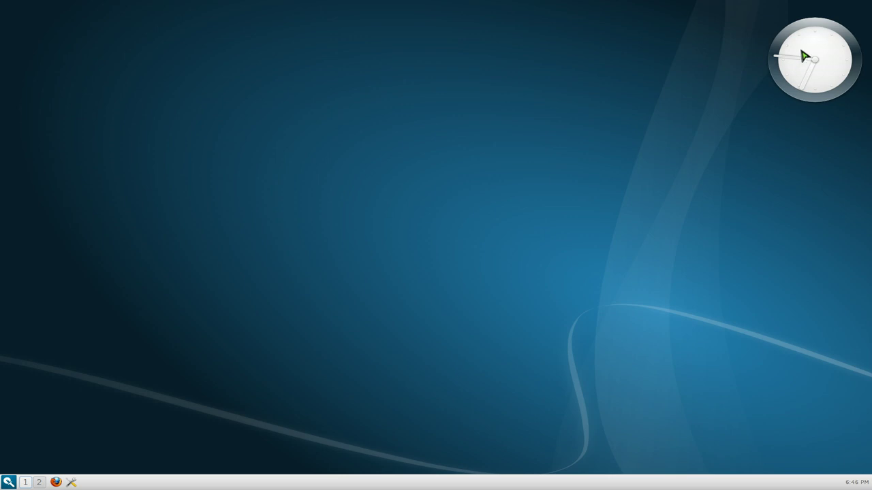
pyautogui.moveTo(804, 36); pyautogui.dragTo(770, 68)
pyautogui.moveTo(747, 16); pyautogui.dragTo(868, 117)
pyautogui.moveTo(756, 4); pyautogui.dragTo(869, 116)
# Step: Enter desktop edit mode, move the Clock widget down to the lower-right corner of the desktop, and leave edit mode
pyautogui.rightClick(611, 148)
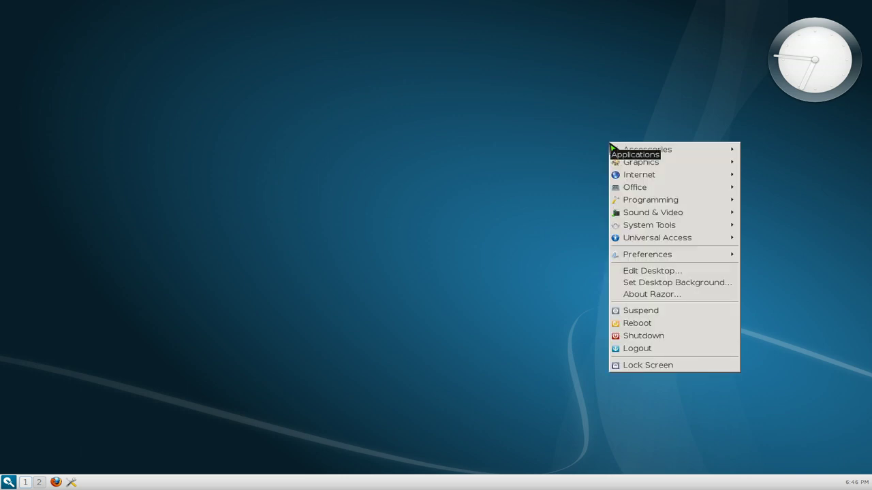
pyautogui.click(644, 272)
pyautogui.moveTo(813, 81); pyautogui.dragTo(805, 417)
pyautogui.rightClick(657, 297)
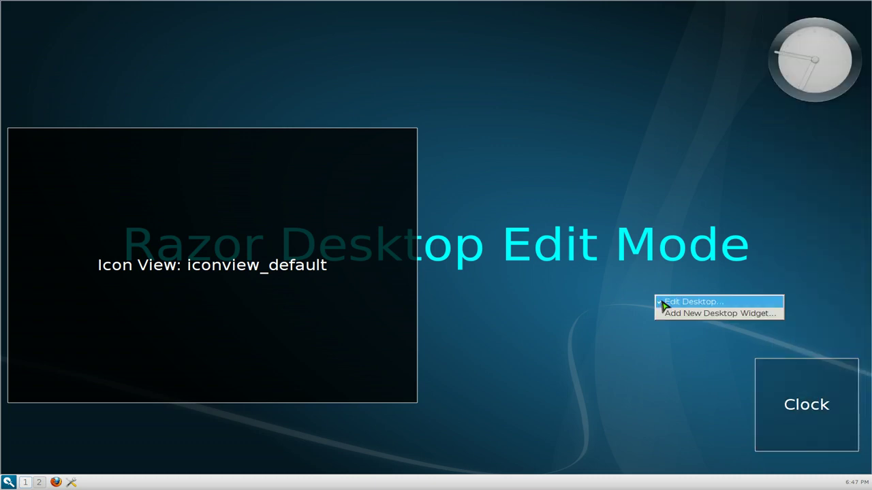
pyautogui.click(668, 304)
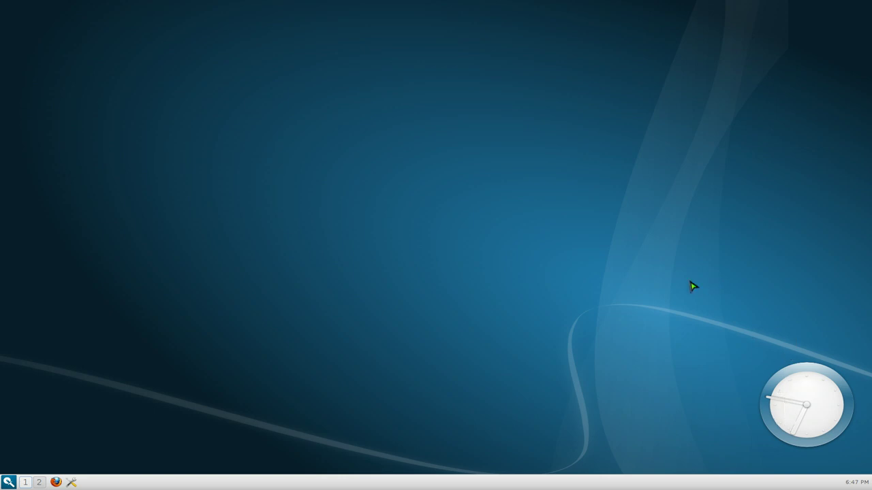
# Step: Re-enter desktop edit mode, check which new desktop widgets can be added, and close the plugin list
pyautogui.rightClick(452, 228)
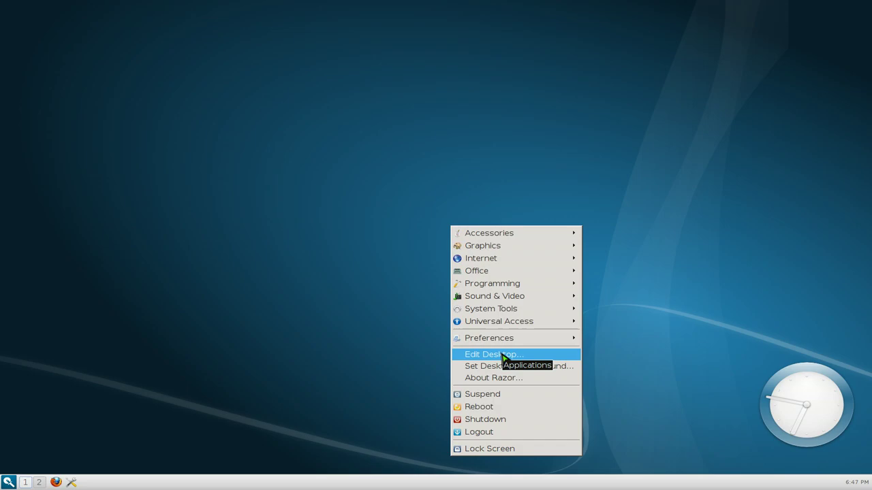
pyautogui.click(496, 357)
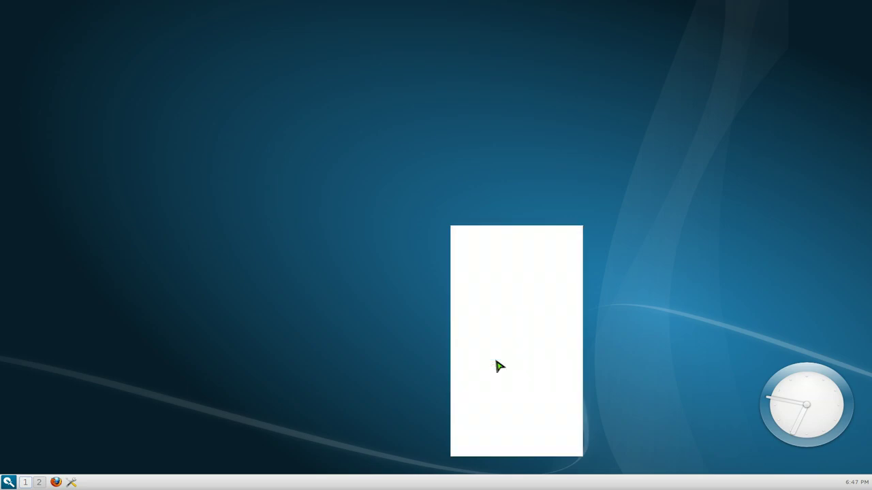
pyautogui.rightClick(591, 162)
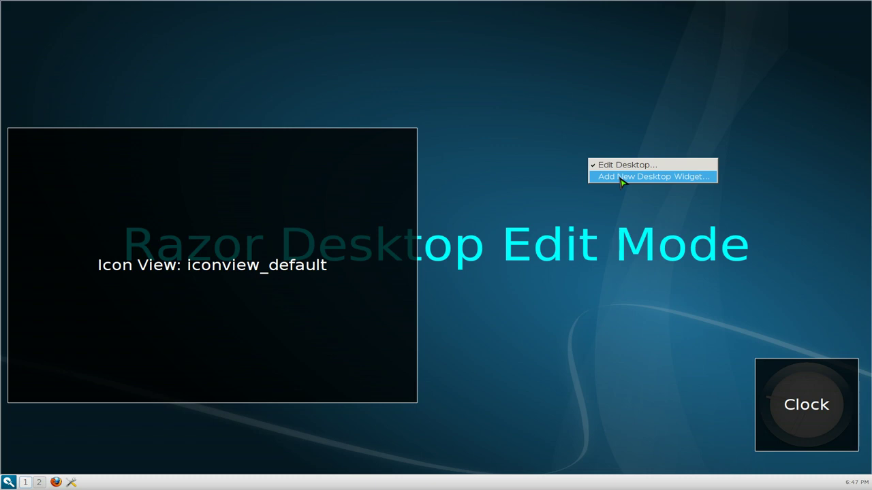
pyautogui.click(621, 179)
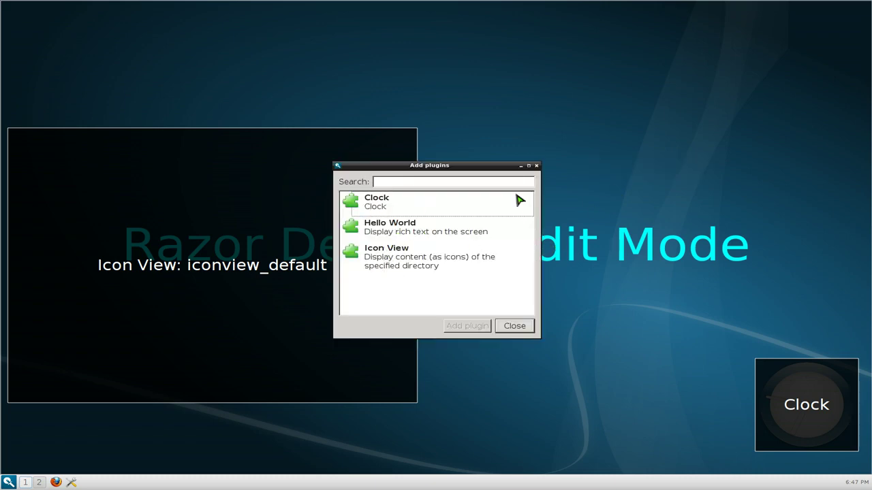
pyautogui.click(517, 327)
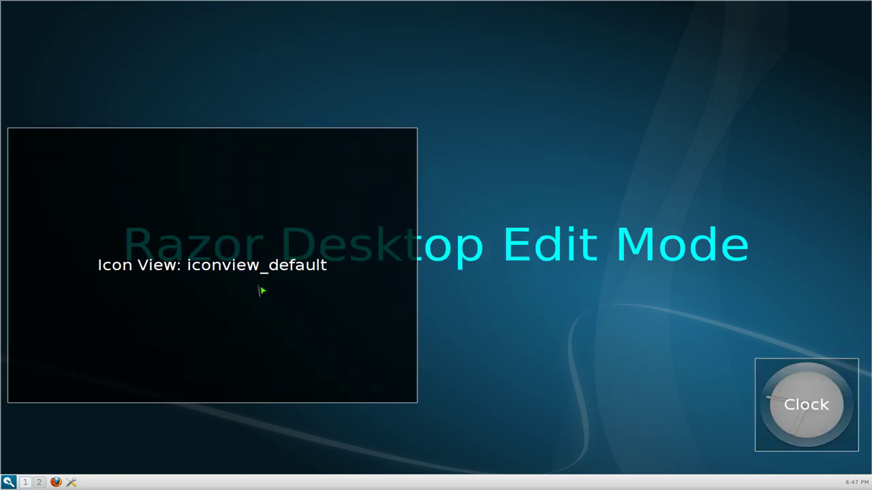
# Step: Shift the Icon View widget slightly up and right, and set its directory to the home folder's Pictures folder
pyautogui.moveTo(187, 256); pyautogui.dragTo(204, 228)
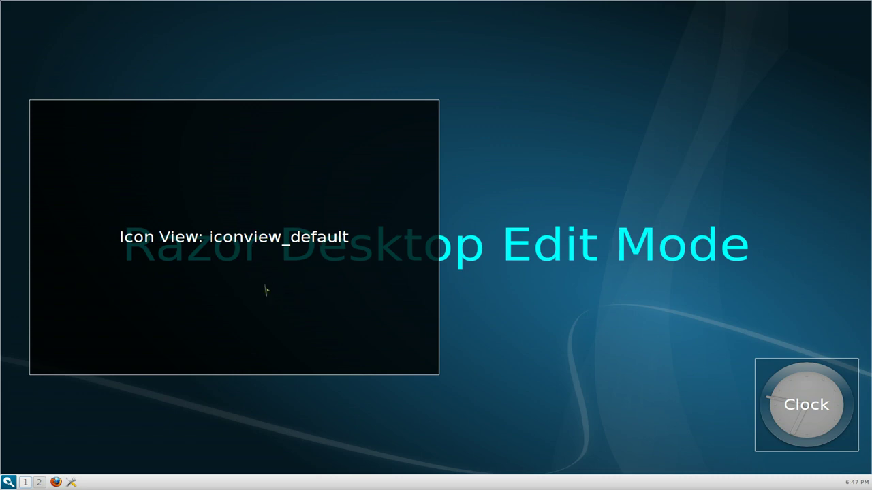
pyautogui.rightClick(239, 176)
pyautogui.click(262, 216)
pyautogui.click(411, 155)
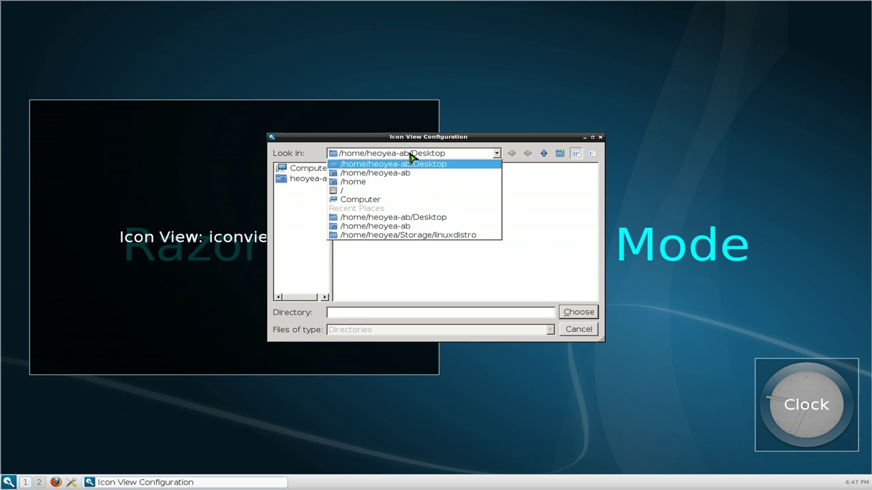
pyautogui.click(300, 208)
pyautogui.click(308, 179)
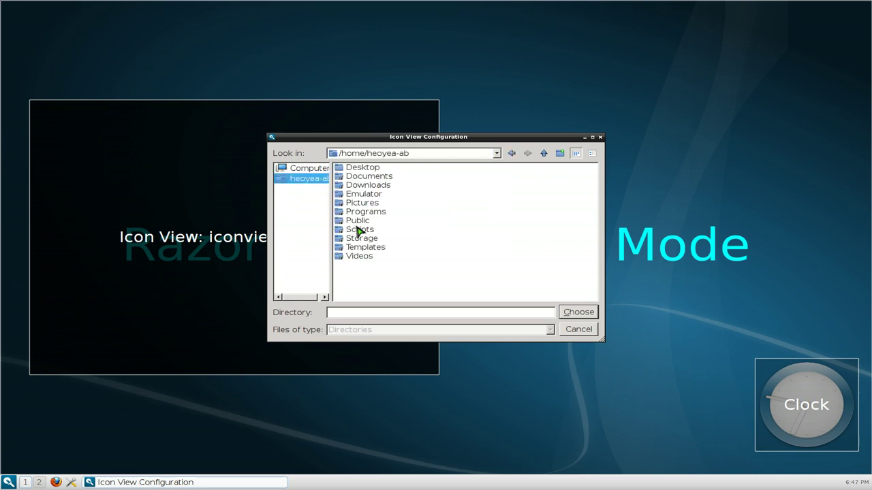
pyautogui.click(370, 204)
pyautogui.click(584, 310)
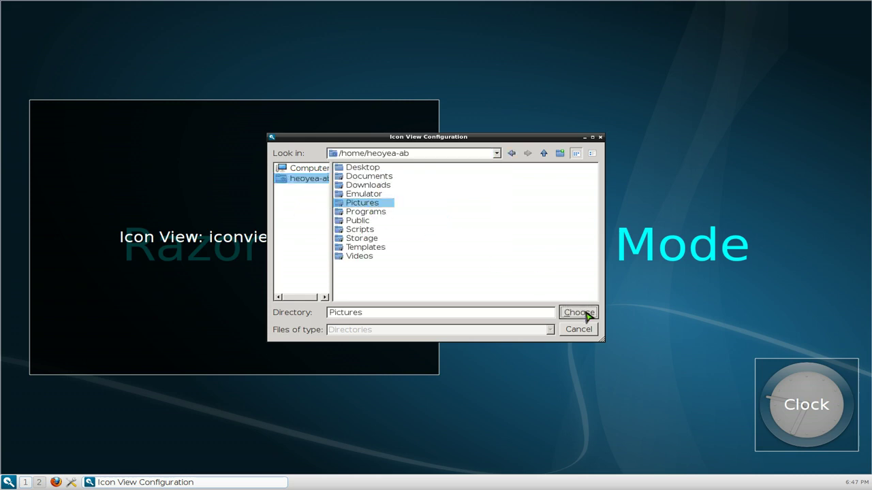
# Step: Move the Icon View widget further up toward the top of the desktop and leave edit mode
pyautogui.moveTo(366, 271); pyautogui.dragTo(361, 222)
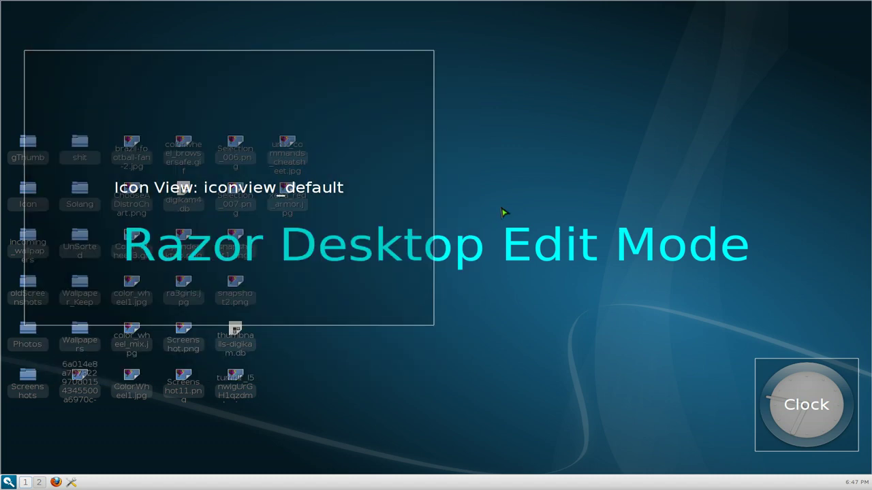
pyautogui.rightClick(501, 208)
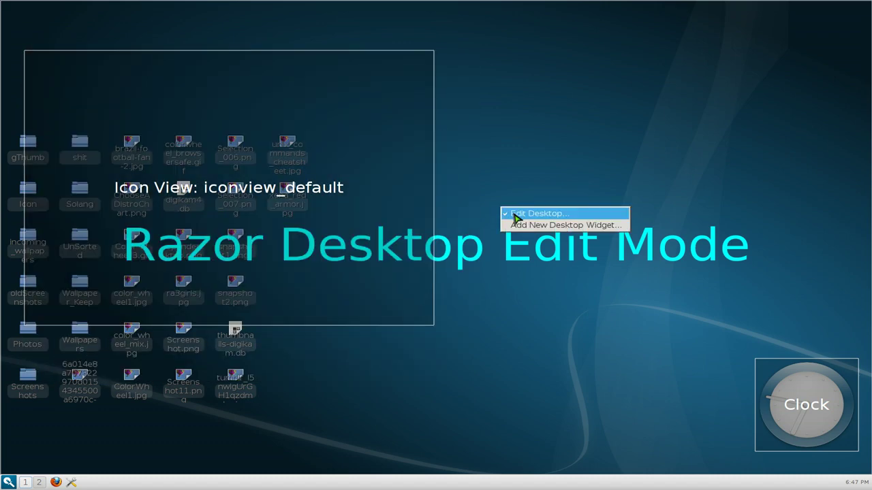
pyautogui.click(524, 214)
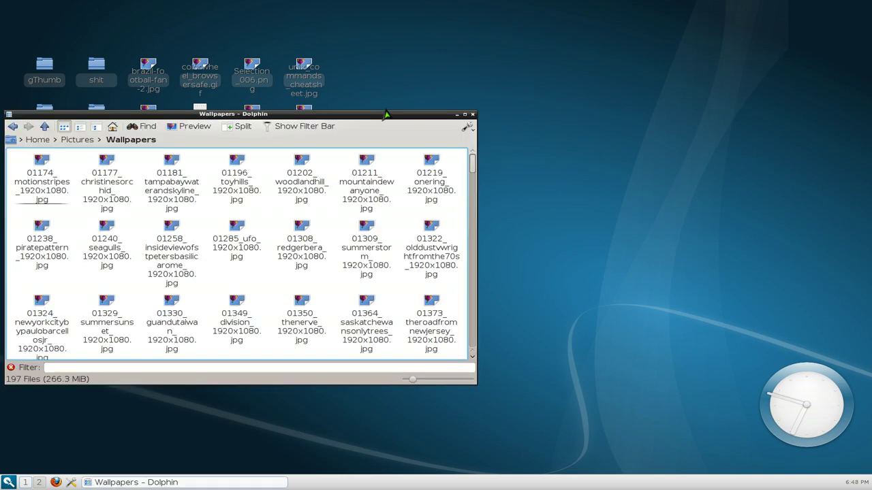
# Step: Move the Wallpapers folder window away from the desktop icons and close it
pyautogui.moveTo(385, 113); pyautogui.dragTo(537, 111)
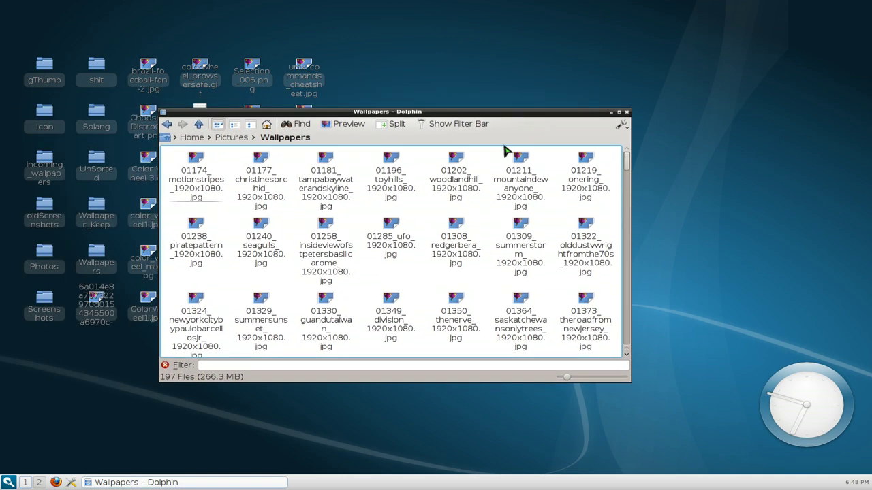
pyautogui.click(626, 112)
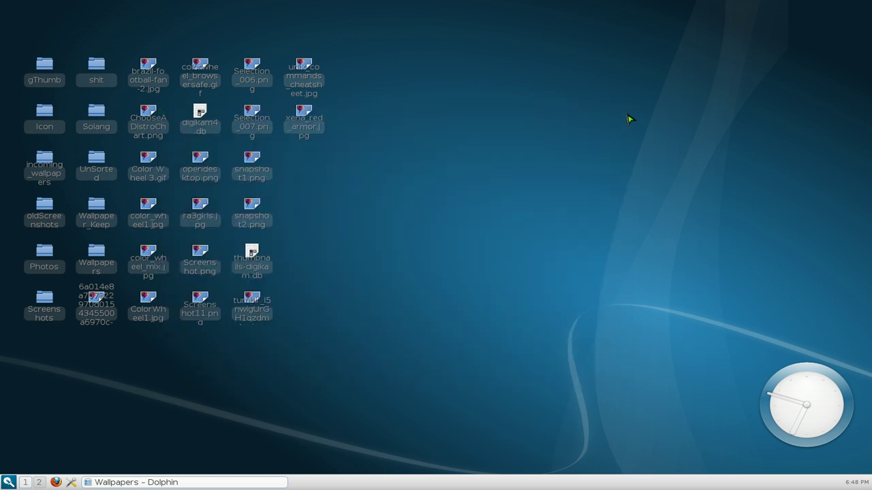